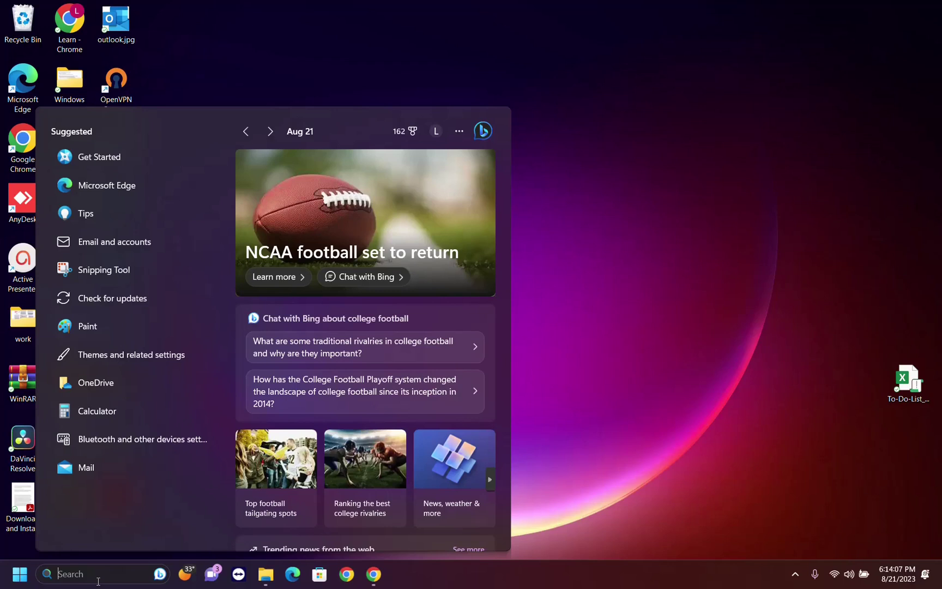
type("exc")
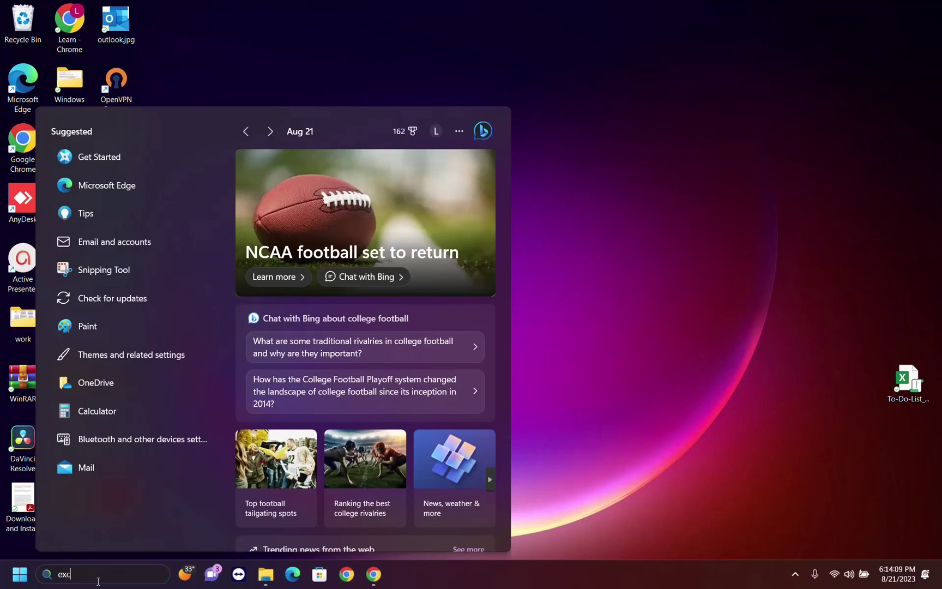
type("el")
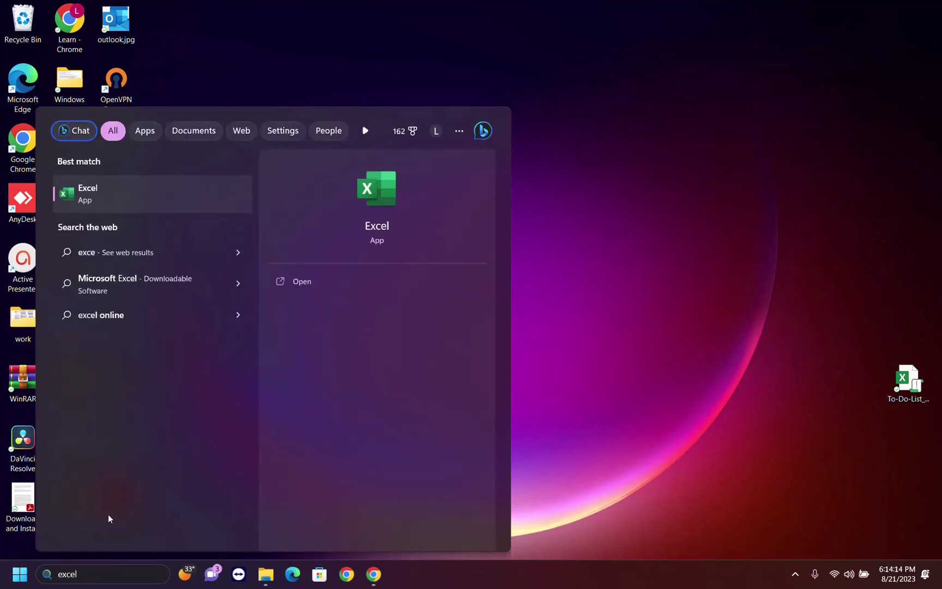
Launch Excel from the Start search best-match result
left_click(102, 212)
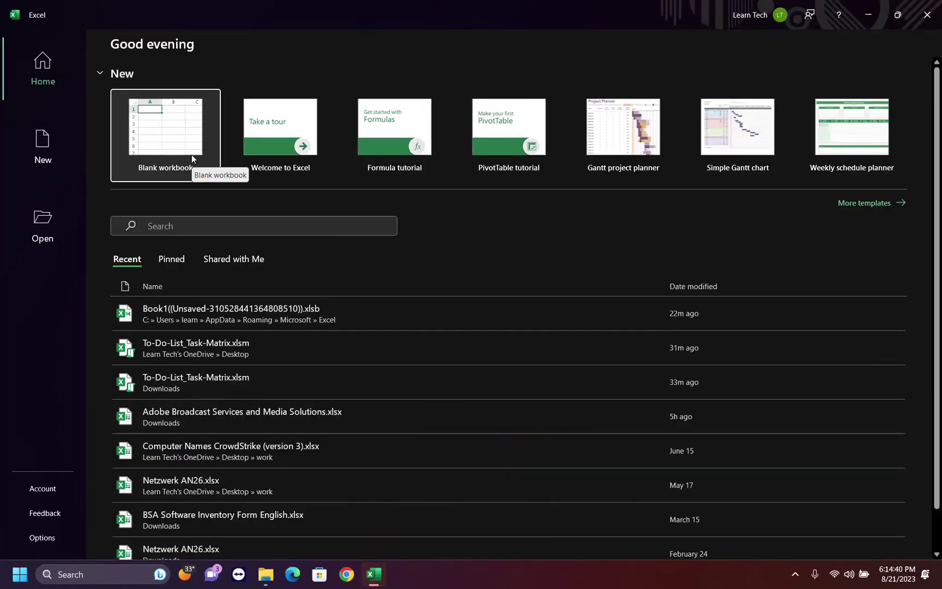
Start a blank workbook and preview the 1:04 PM and 12:37 PM recovered Book1 versions
left_click(192, 155)
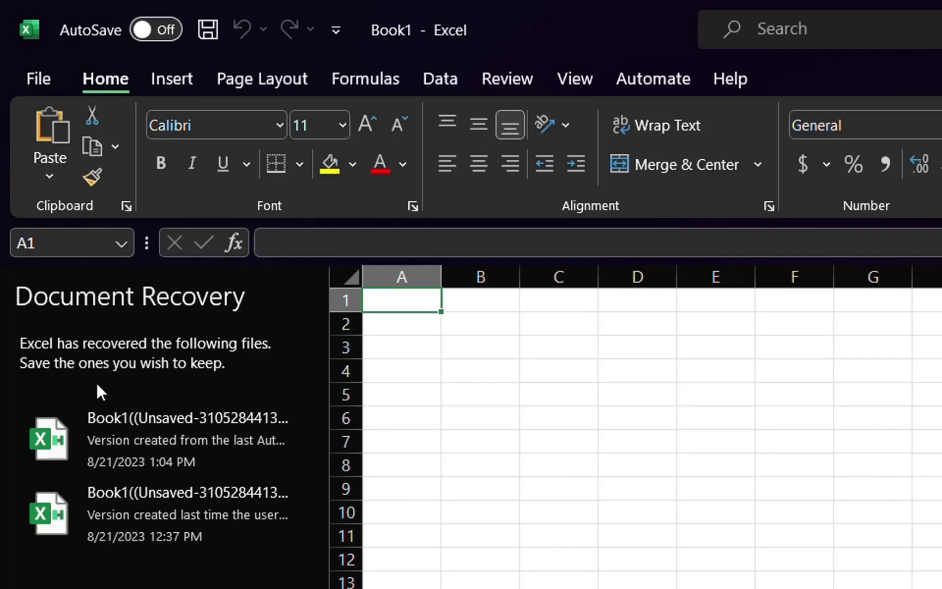
left_click(156, 438)
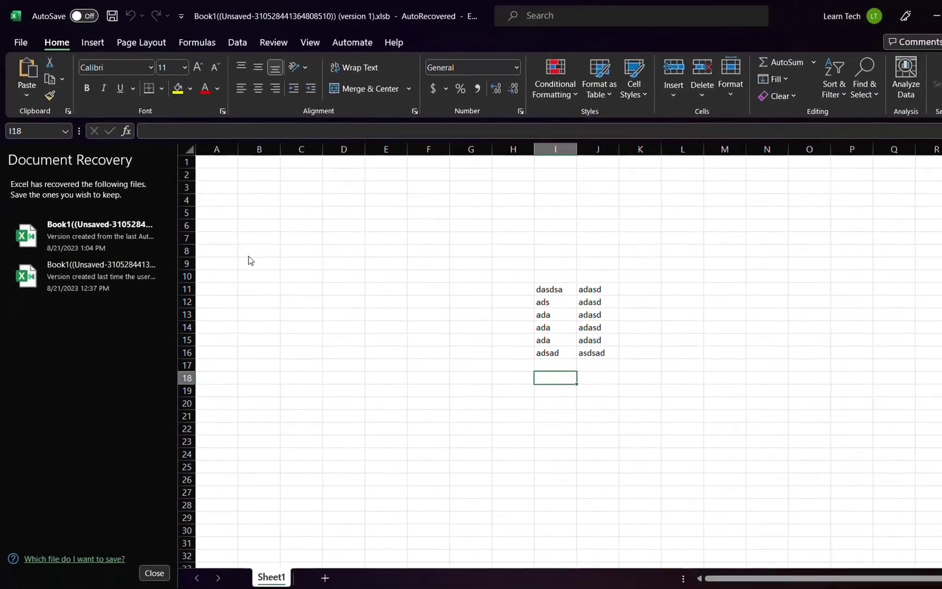
left_click(99, 255)
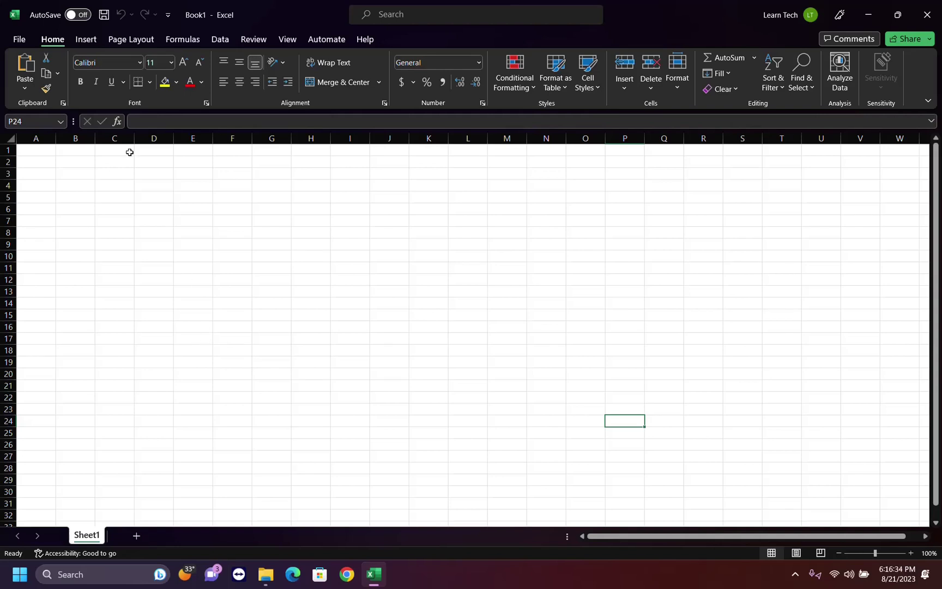
Go through File > Options to the Save category where AutoRecover is configured
left_click(21, 43)
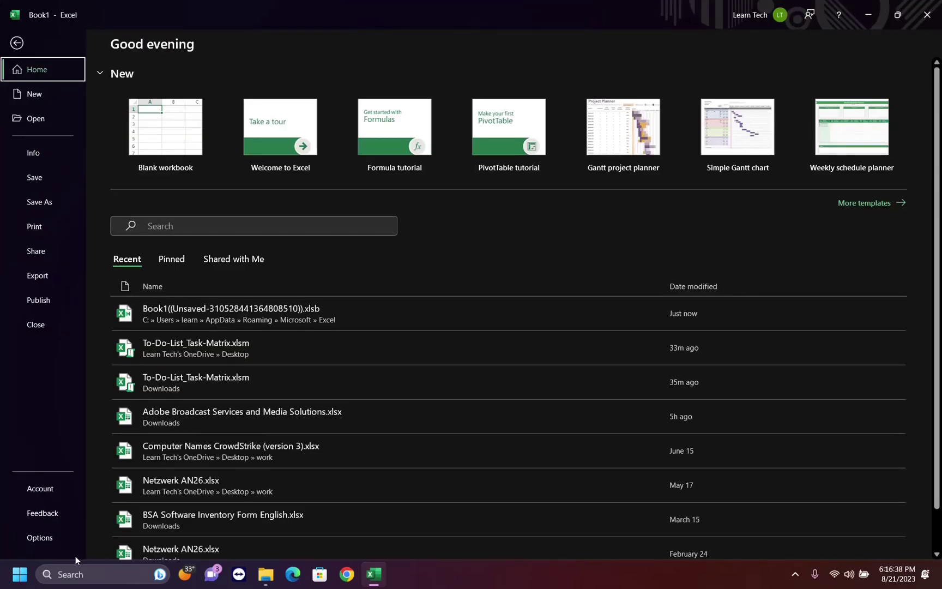
left_click(40, 538)
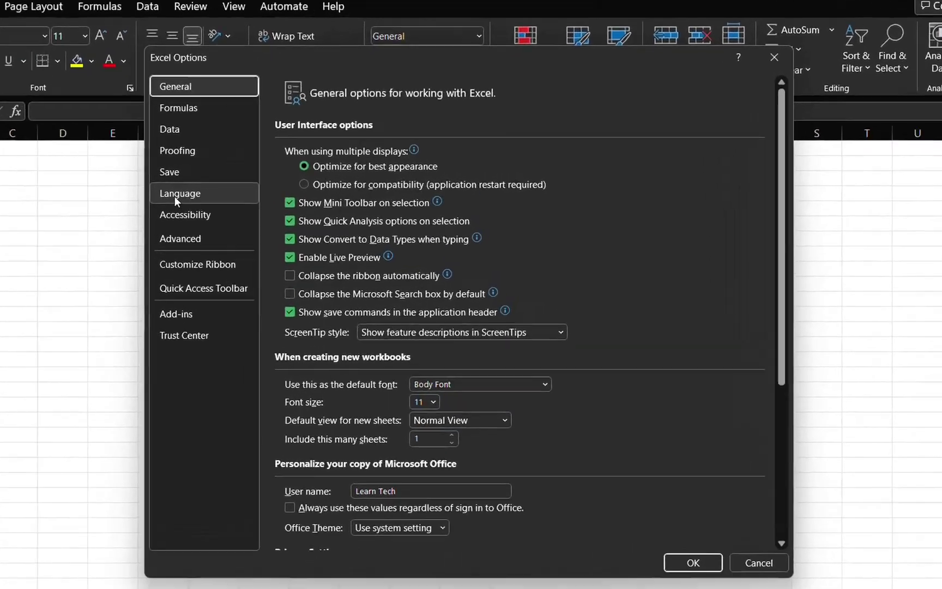
left_click(61, 179)
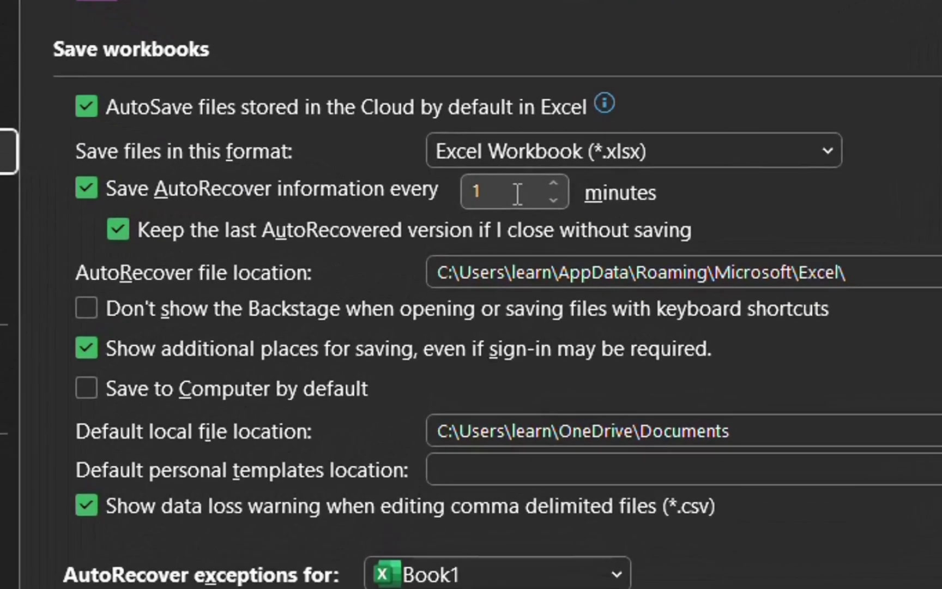
Keep AutoRecover at 1 minute with last version retained and select the AutoRecover folder path
left_click(489, 203)
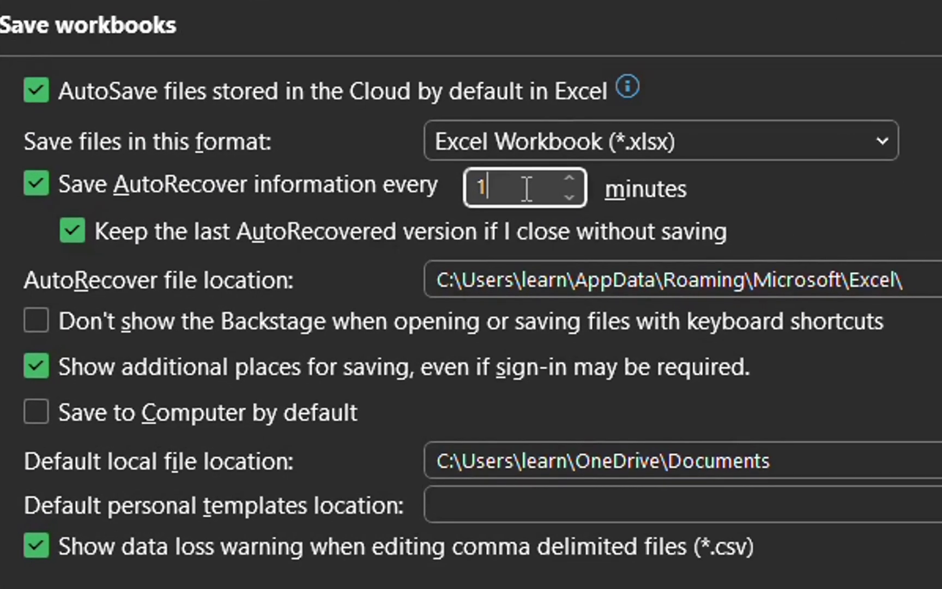
type("0")
key("BackSpace")
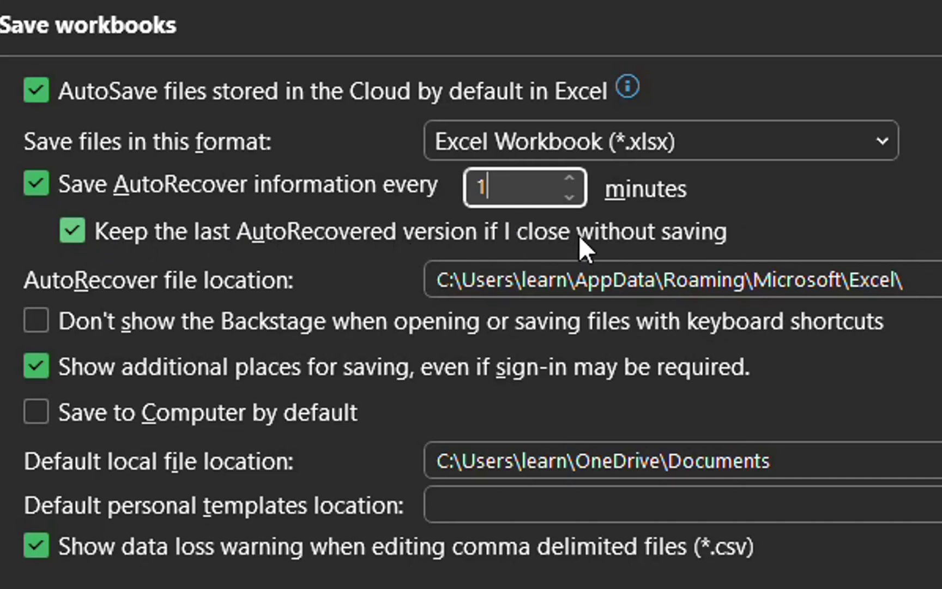
left_click(69, 232)
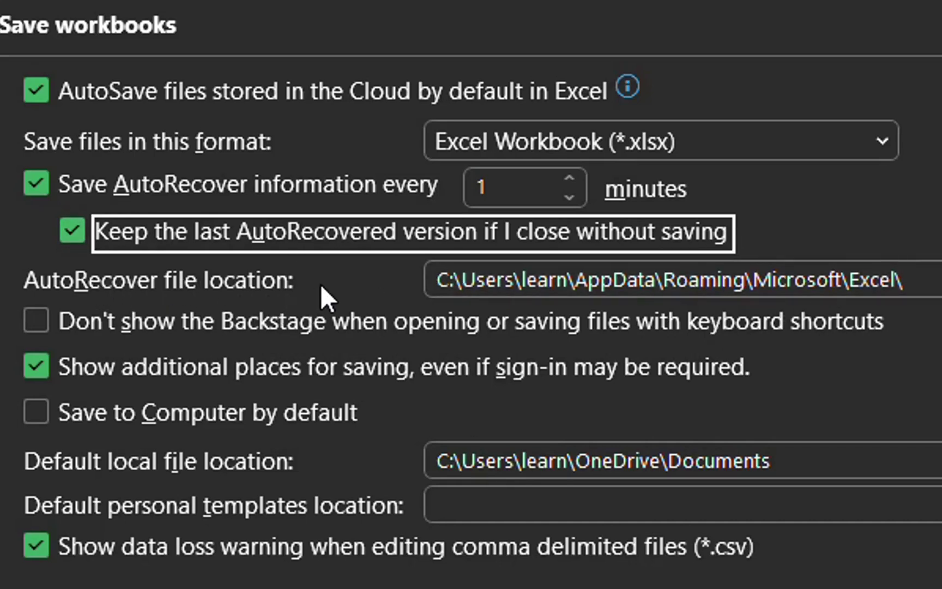
key("Tab")
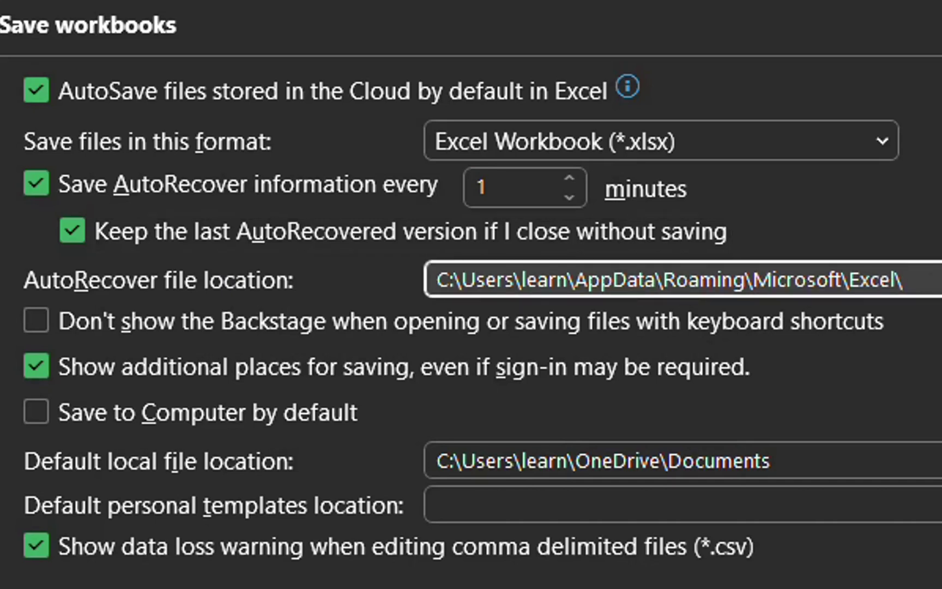
left_click_drag(902, 280, 410, 269)
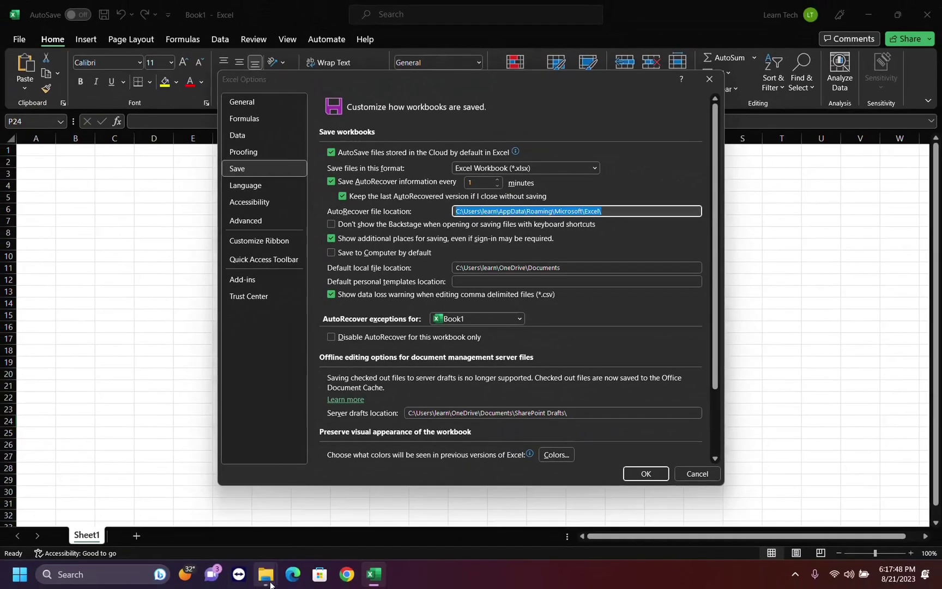
Navigate File Explorer to the AutoRecover Excel folder and show the full Book1 .xlsb file names
left_click(74, 501)
left_click(731, 42)
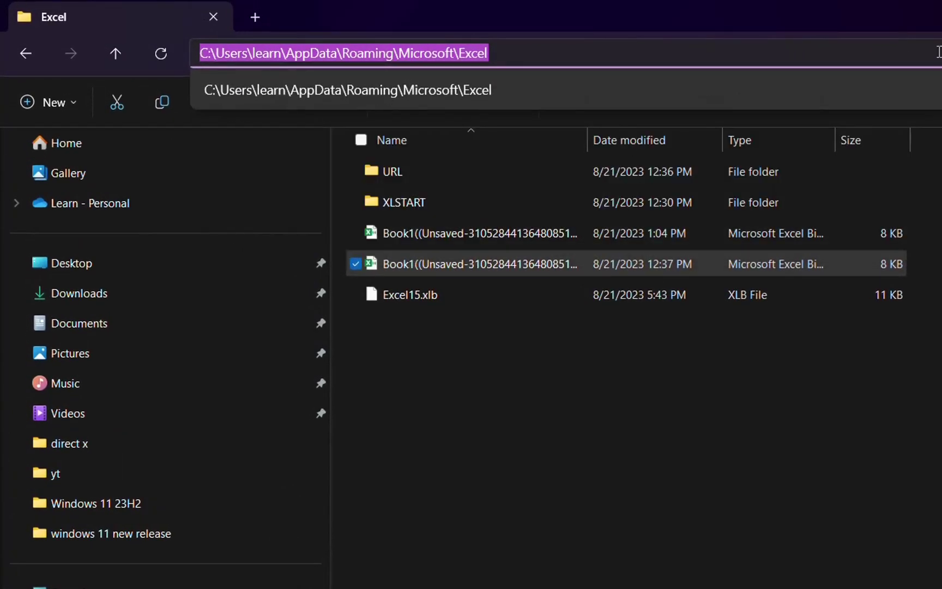
type("\\")
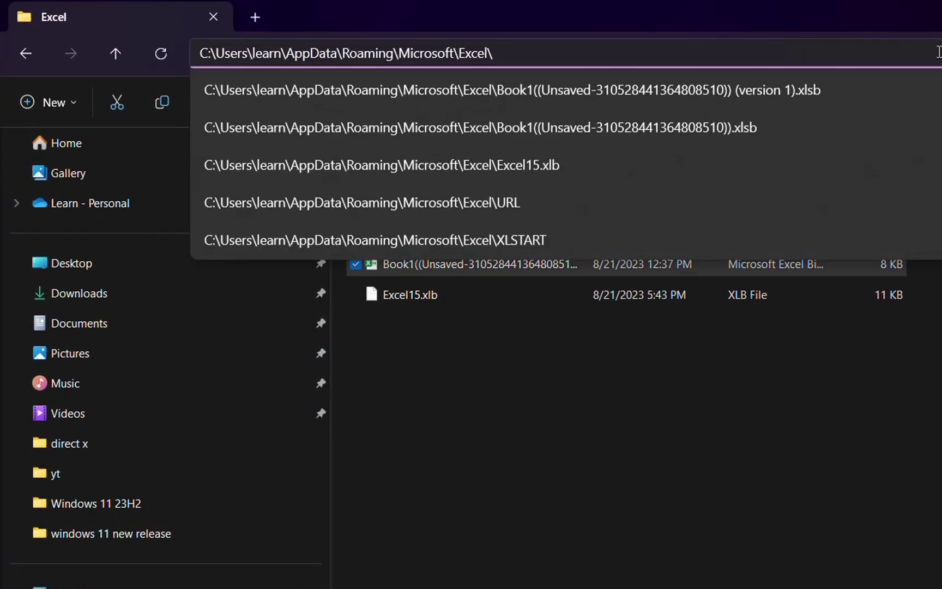
key("Return")
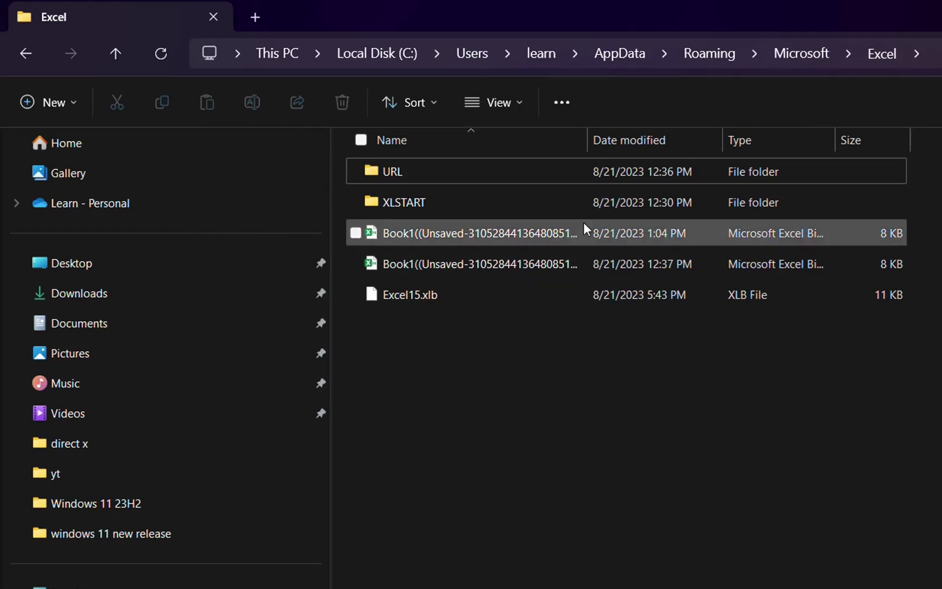
left_click_drag(586, 140, 714, 128)
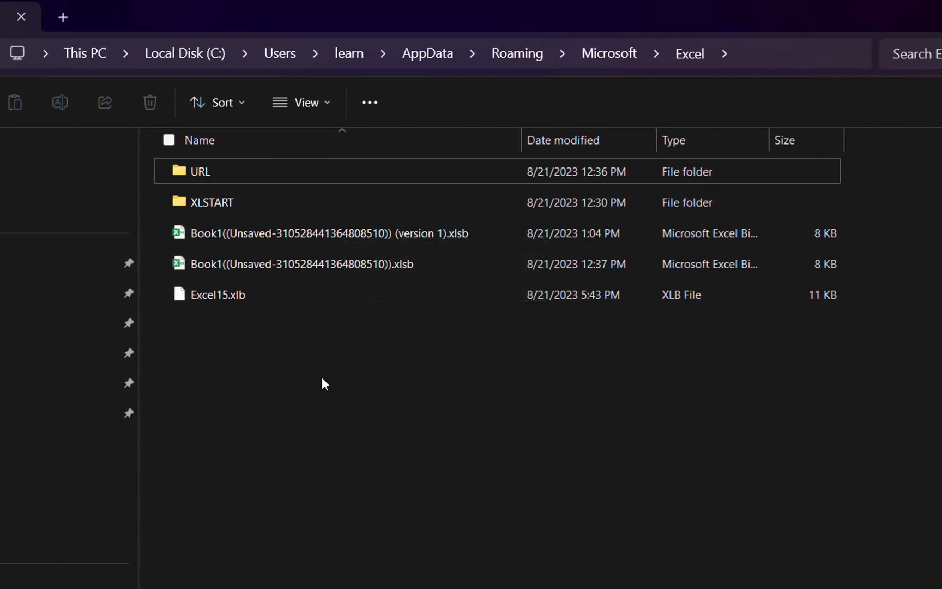
Open the 12:37 PM unsaved Book1 .xlsb in Excel, then return to the AutoRecover folder
double_click(303, 269)
mouse_move(266, 574)
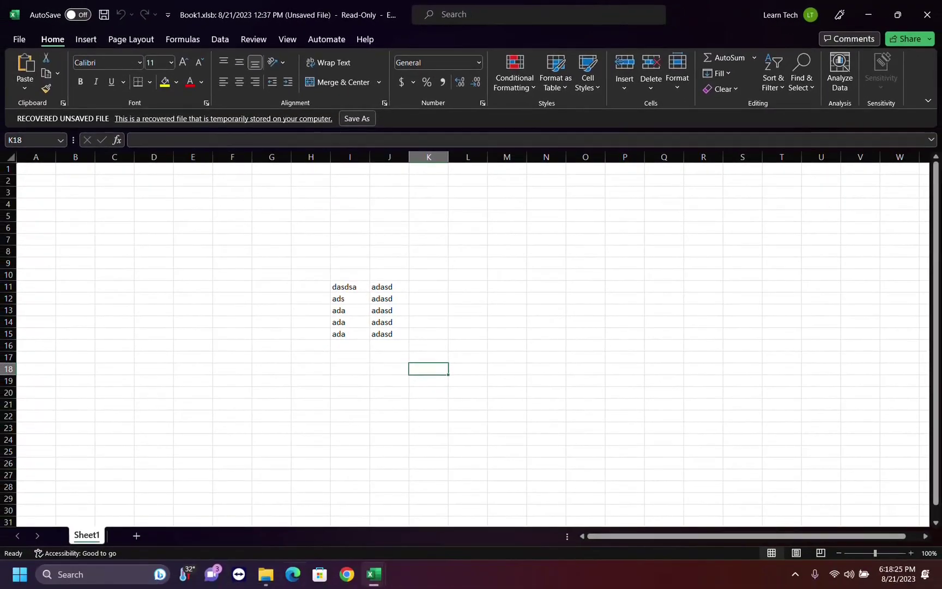
left_click(265, 581)
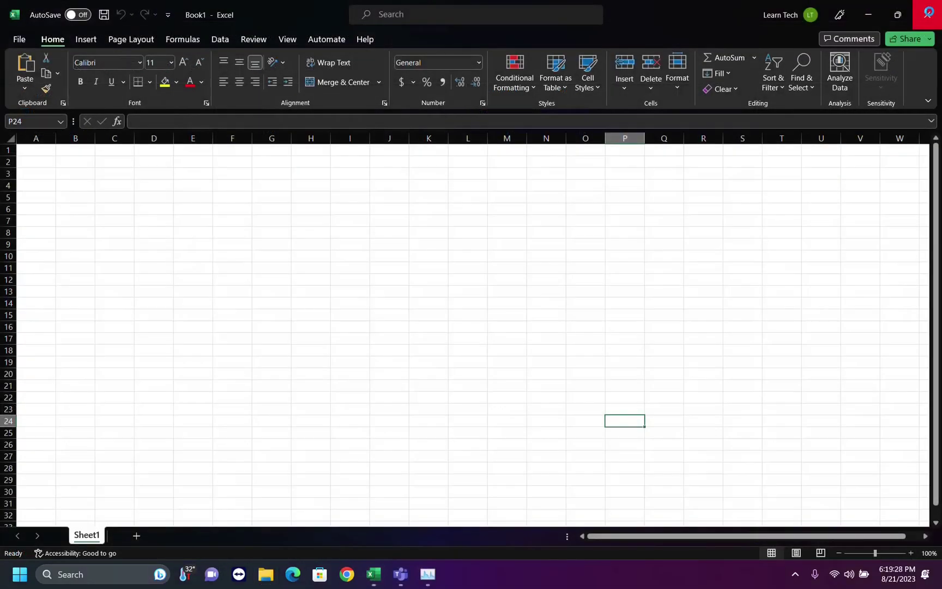
Close the empty Excel window and relaunch Excel via the taskbar search
left_click(926, 15)
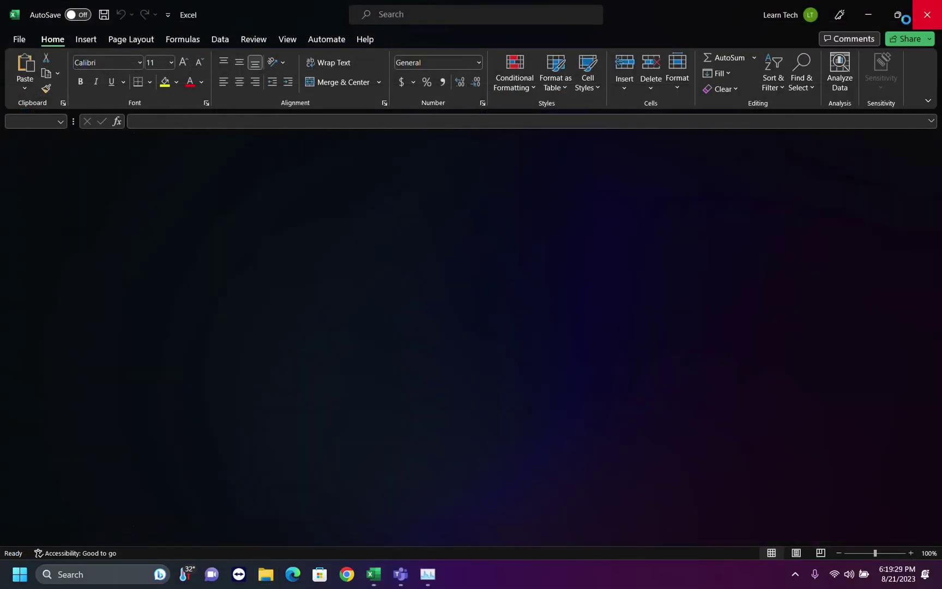
left_click(122, 573)
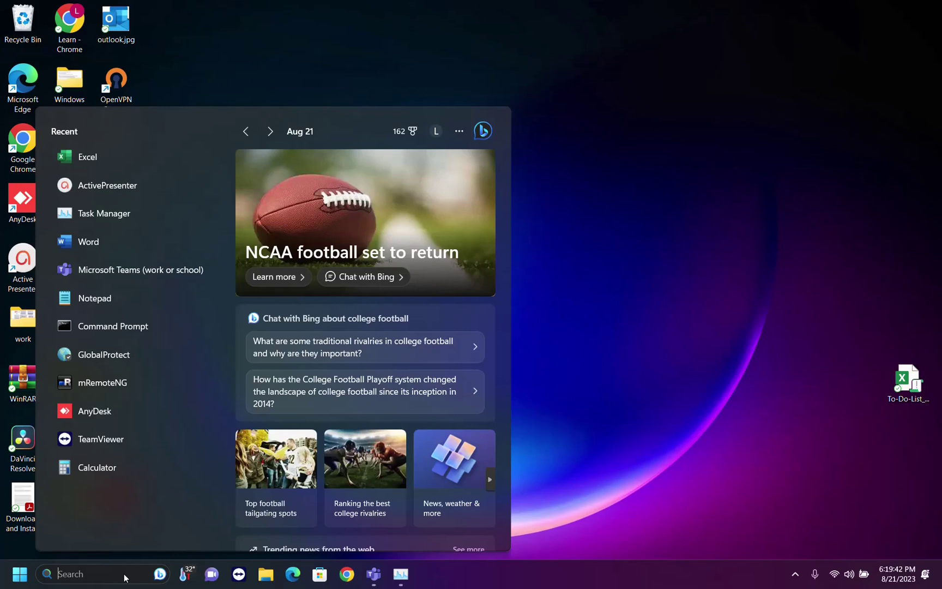
type("excel")
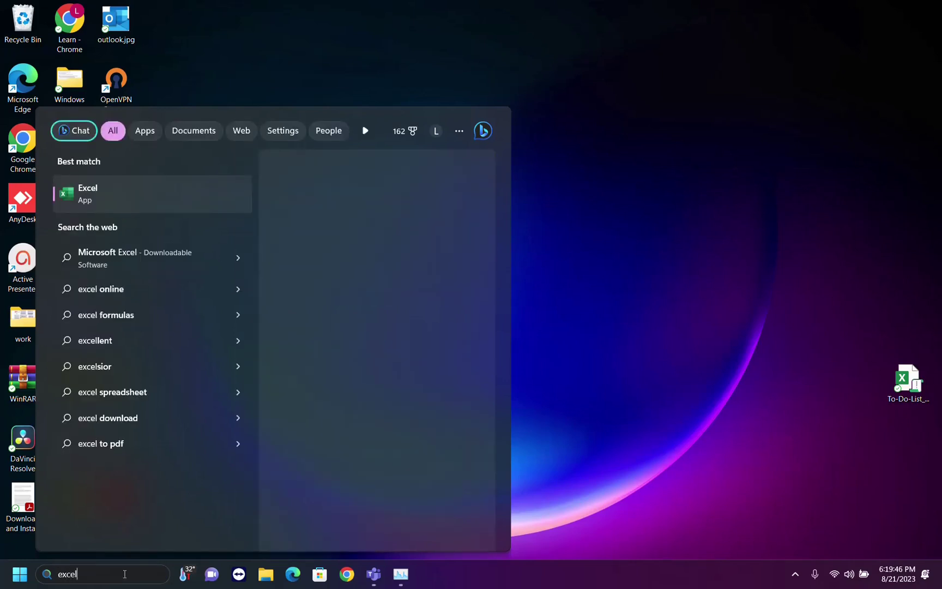
key("Return")
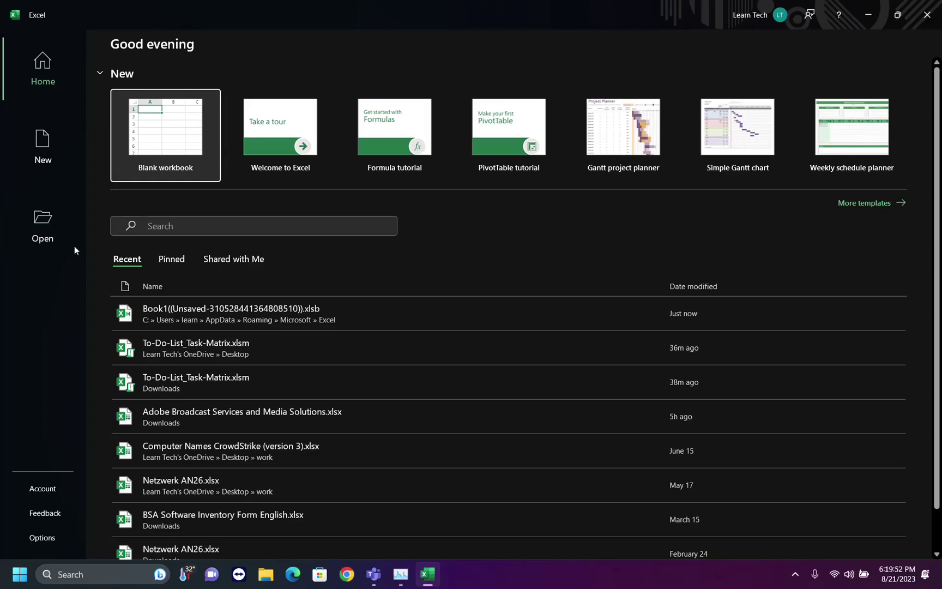
left_click(42, 235)
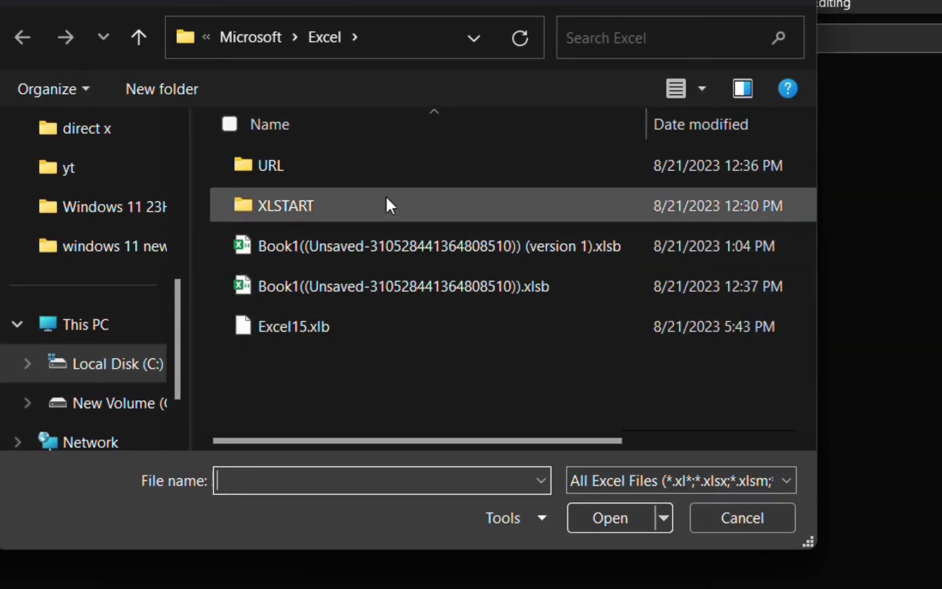
mouse_move(403, 286)
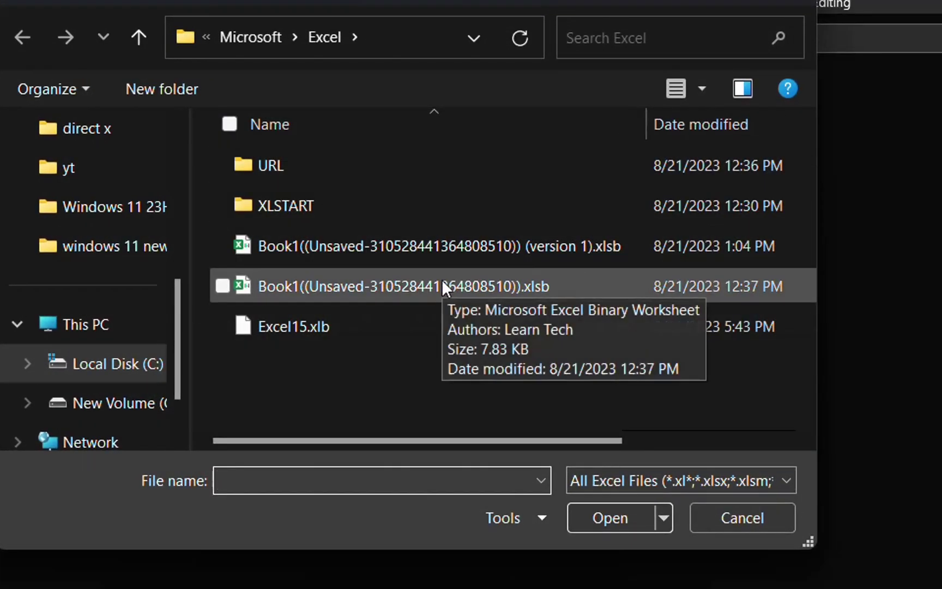
left_click(726, 519)
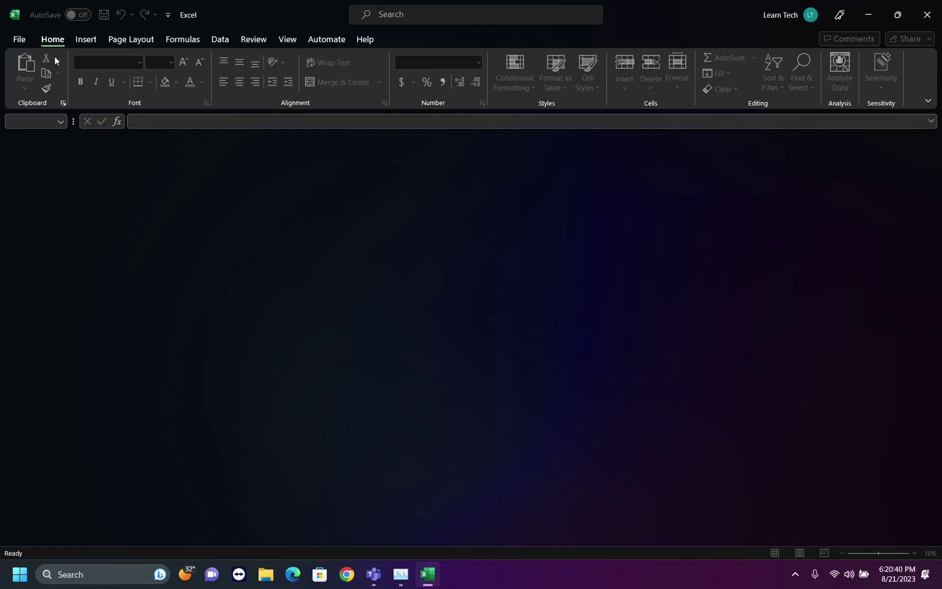
Review the Open locations on the start page, then go into Excel Options
left_click(19, 40)
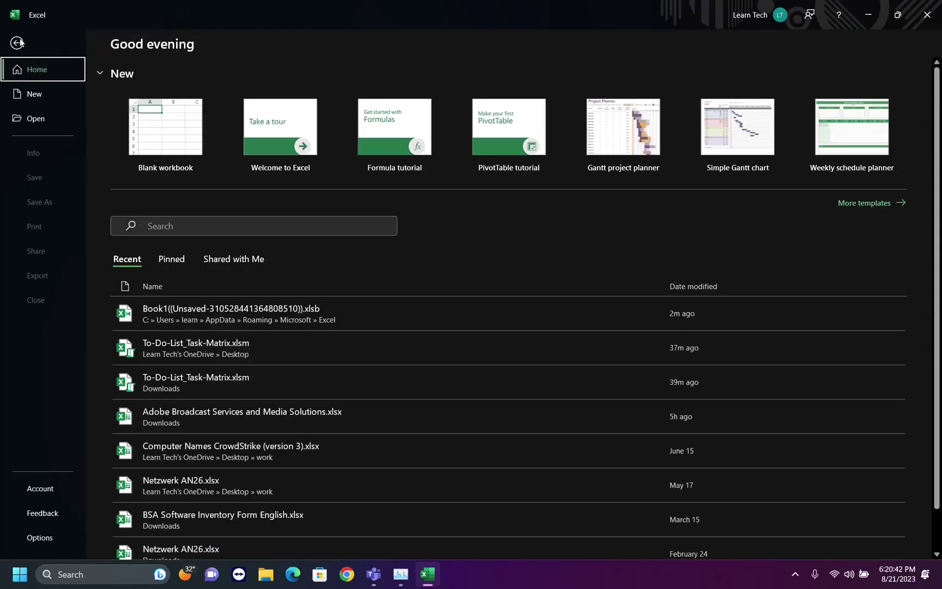
left_click(41, 117)
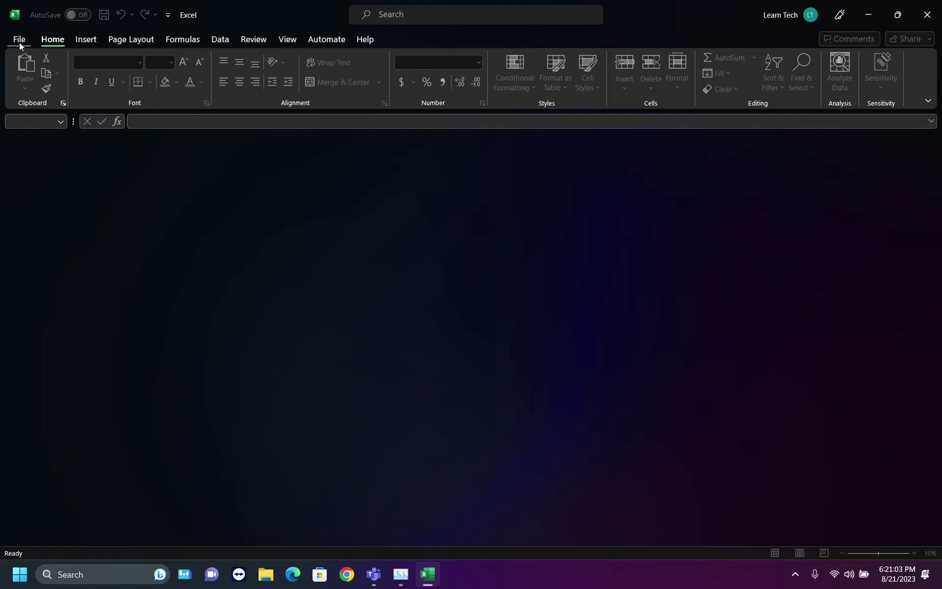
left_click(19, 43)
left_click(40, 538)
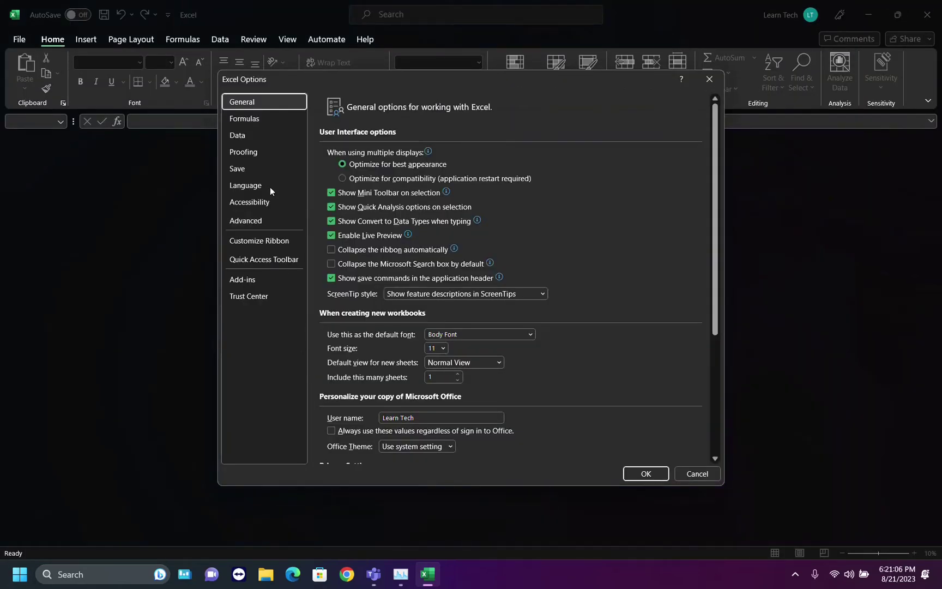
Show the Save settings and keep the AutoRecover interval at 1 minute
left_click(254, 185)
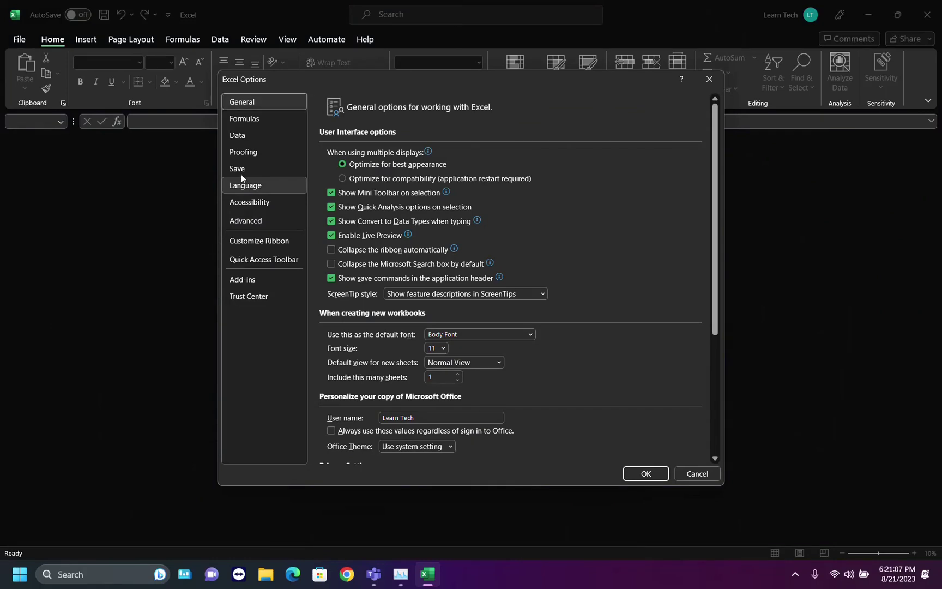
left_click(240, 170)
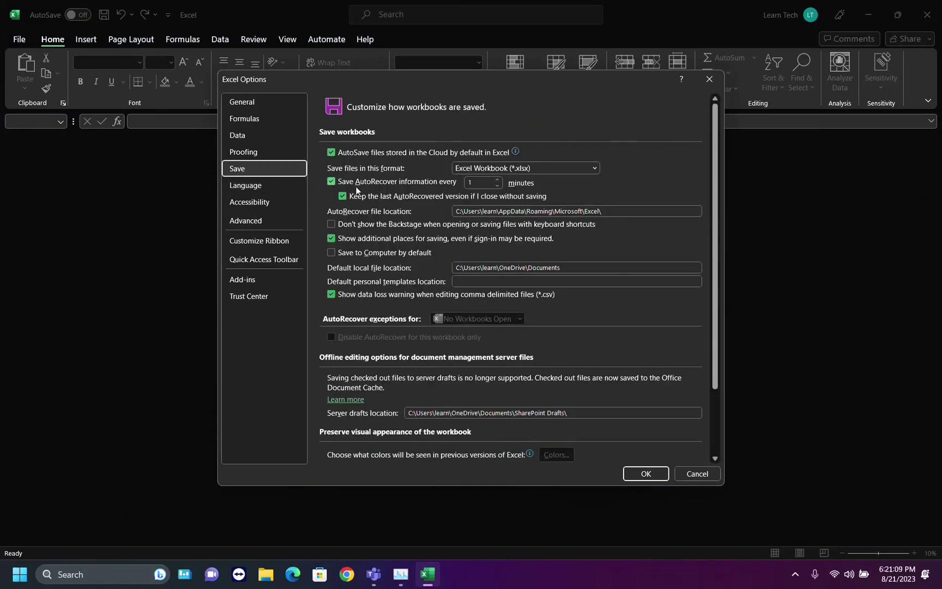
left_click(489, 182)
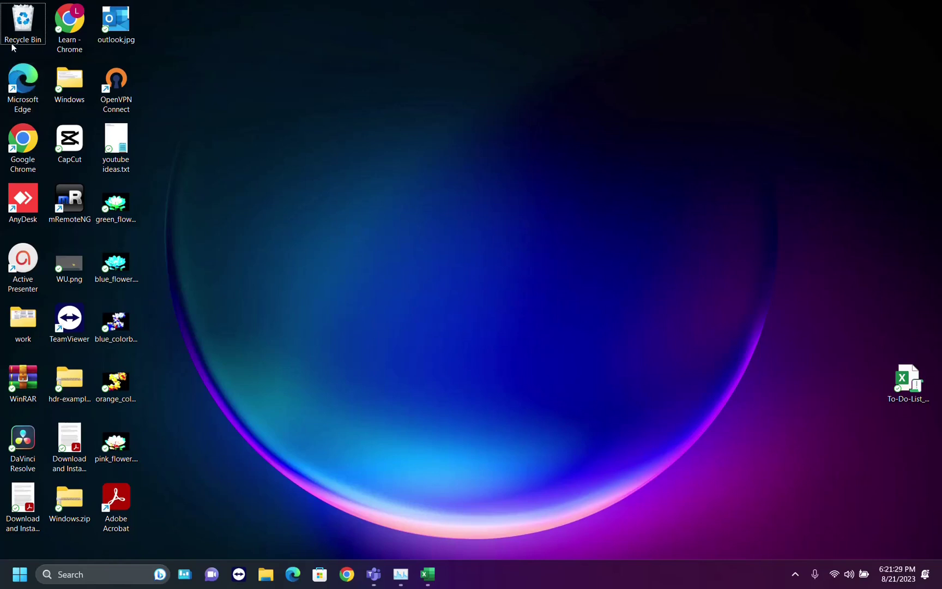
Open the Recycle Bin and select the 5:44 PM AutoRecovery save of Document1.asd
key("super+e")
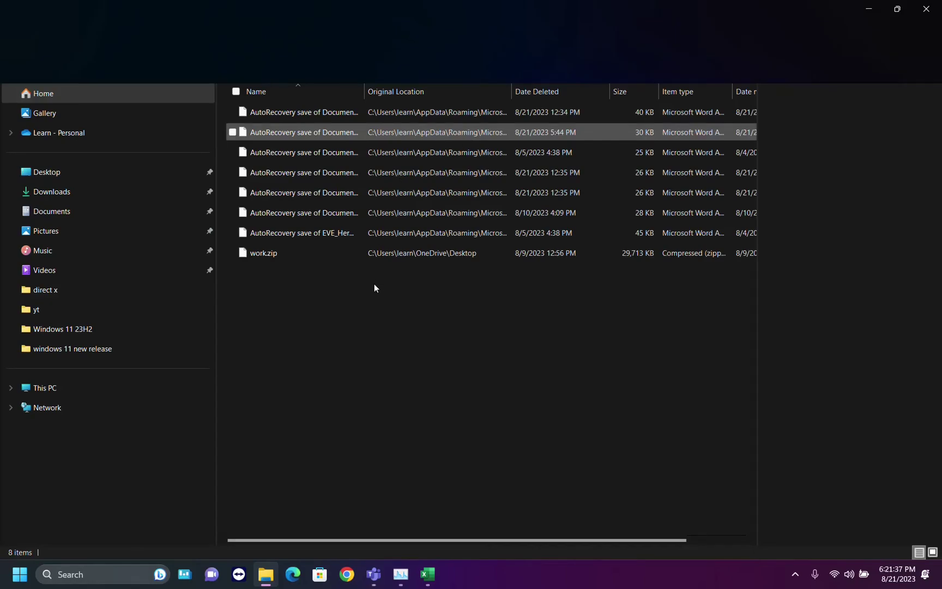
left_click_drag(366, 95, 463, 100)
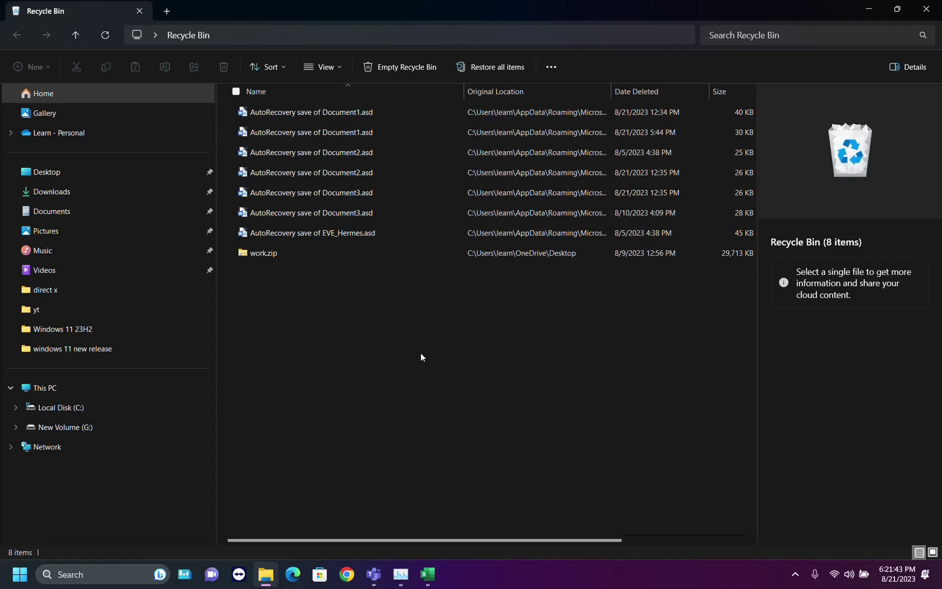
left_click(307, 133)
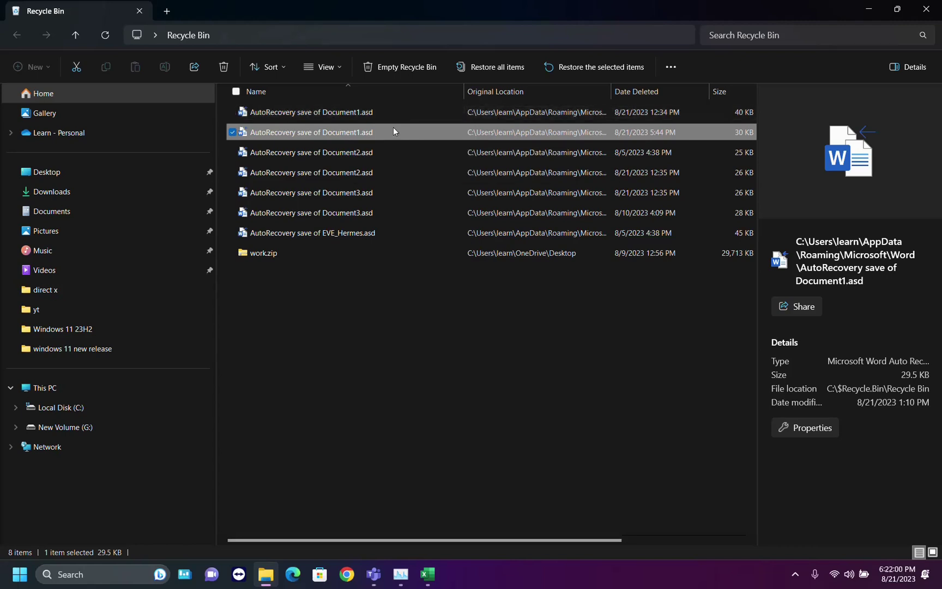
Restore the .asd file from its Properties dialog, then return to the desktop
double_click(369, 133)
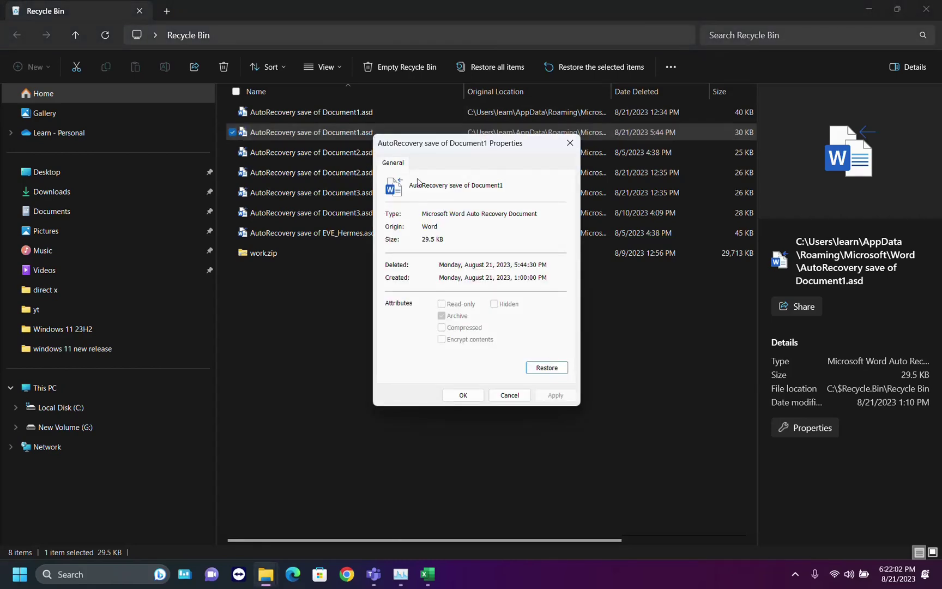
left_click(535, 373)
left_click(570, 143)
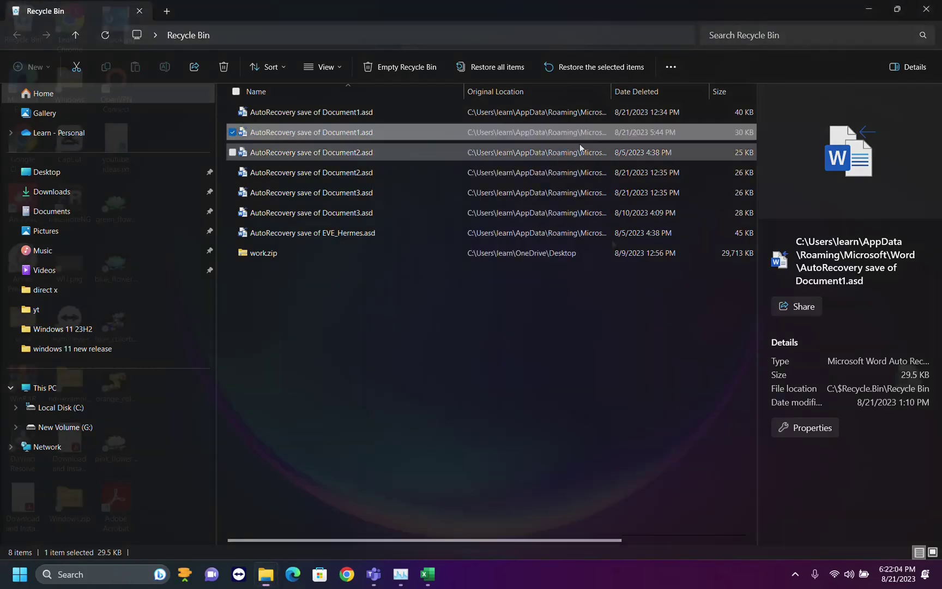
key("super+d")
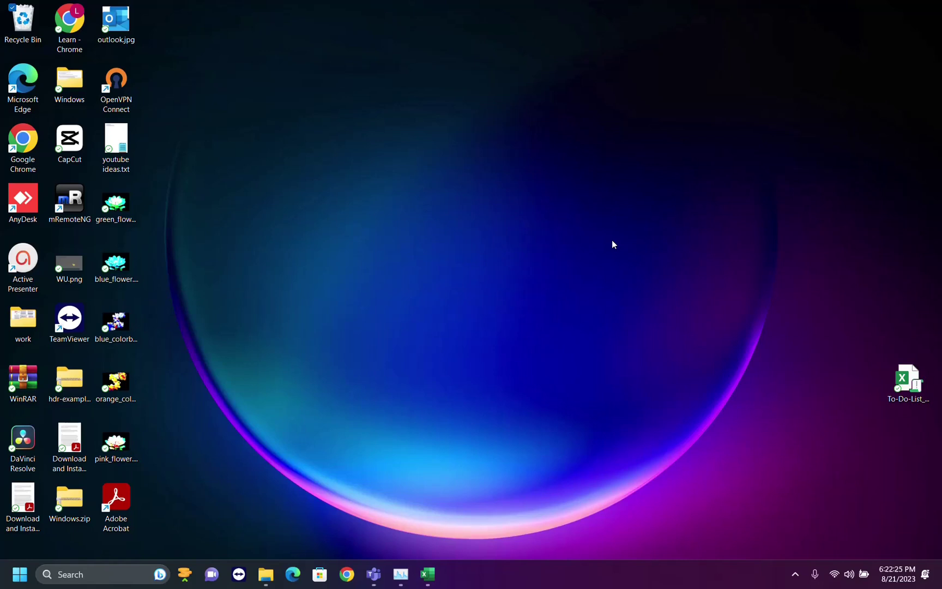